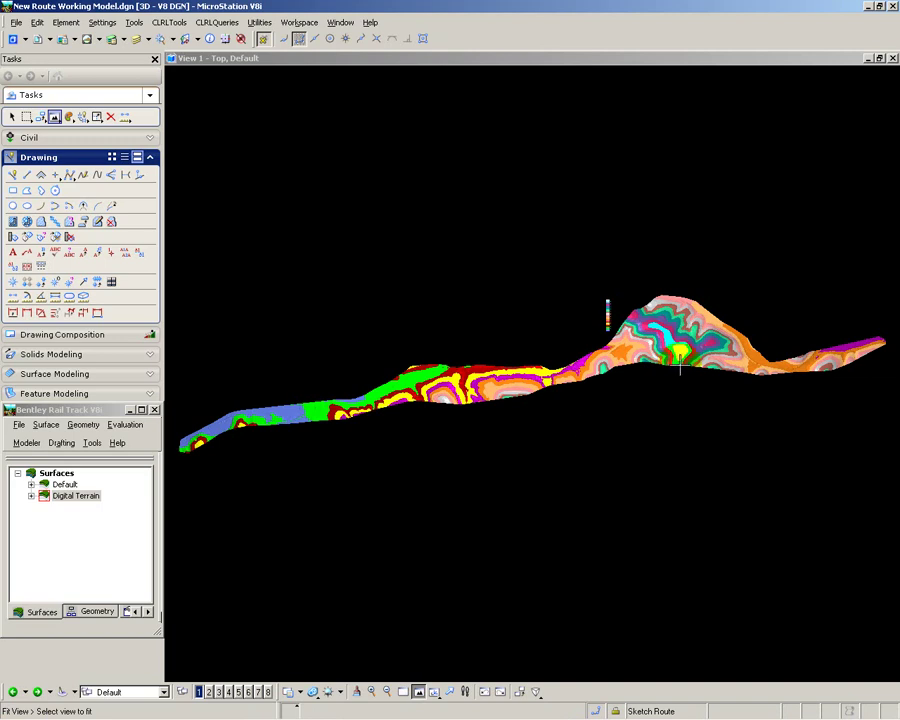
- Pan and zoom in on the colour-coded hill in the middle of the terrain model
mouse_move(578, 431)
middle_down()
mouse_move(560, 445)
mouse_move(580, 431)
middle_up()
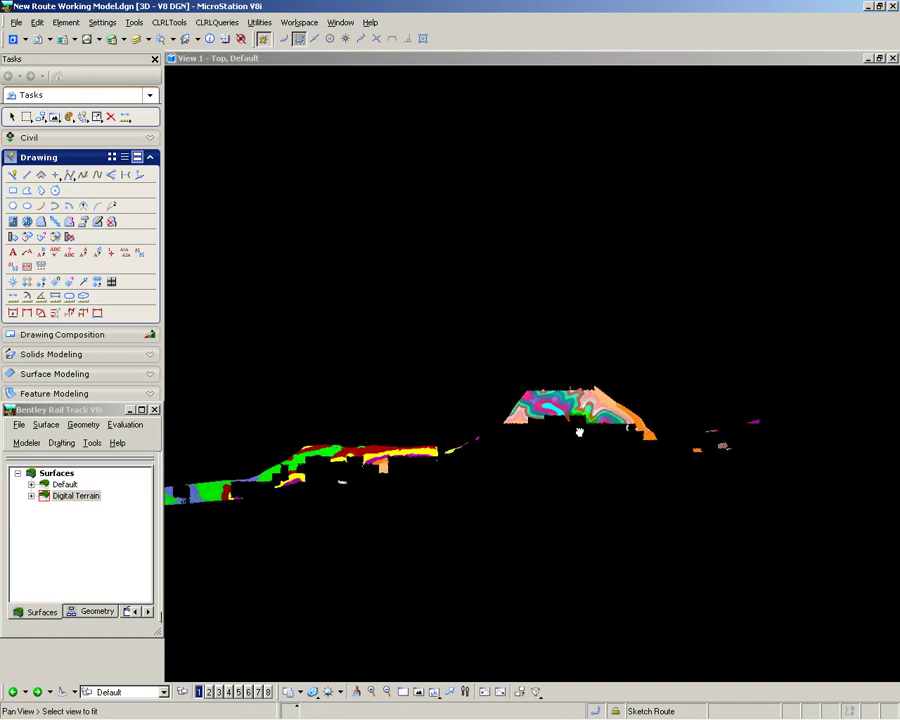
right_click(580, 434)
scroll(581, 437, up, 4)
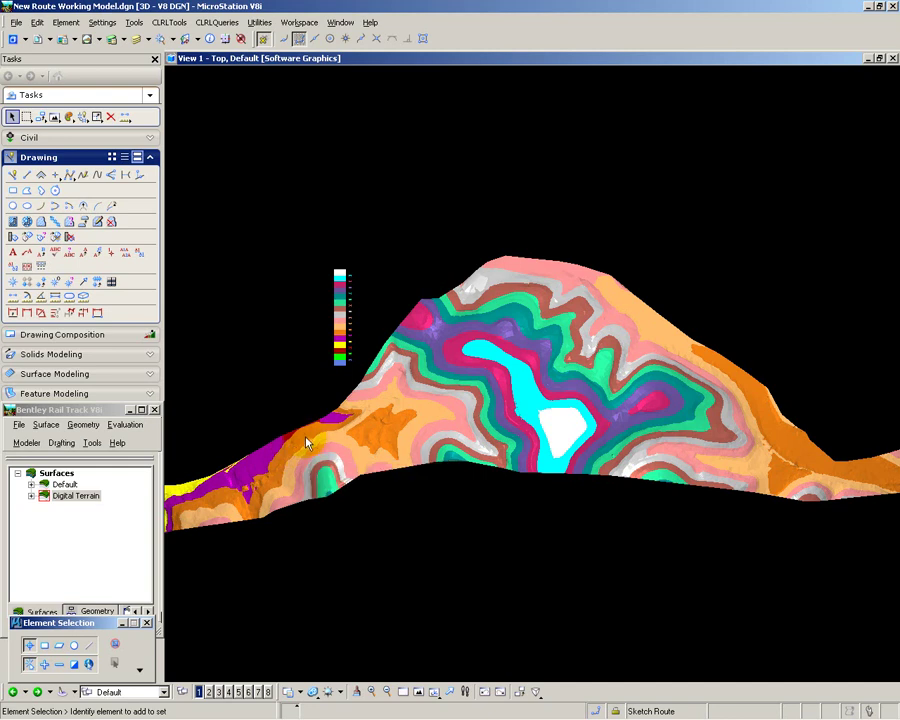
mouse_move(313, 441)
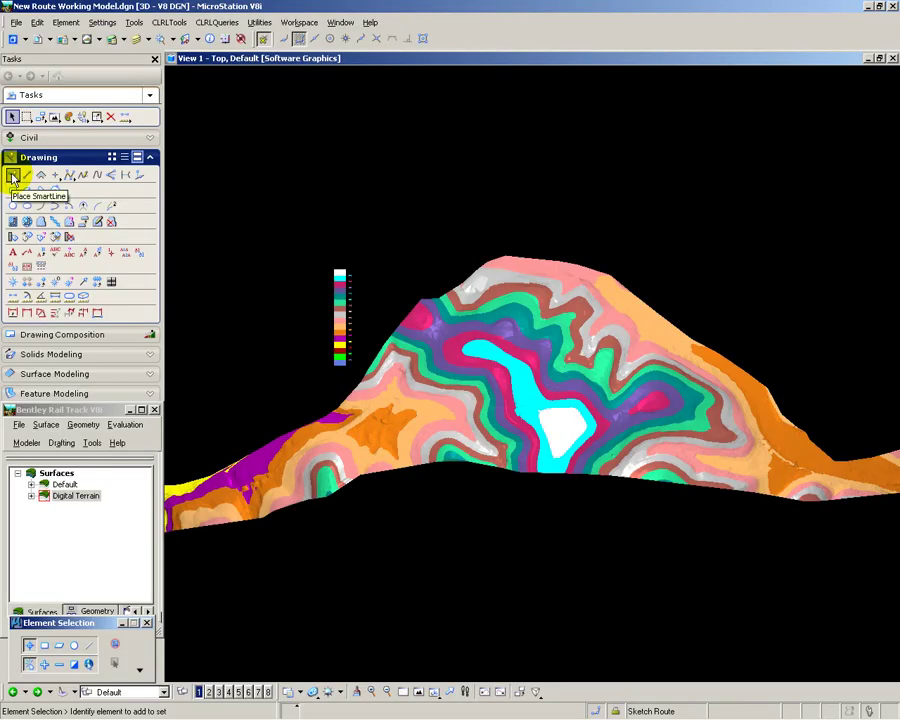
- Sketch three SmartLine routes from the lower-left slope over the hilltop to the terrain's right edge
click(13, 177)
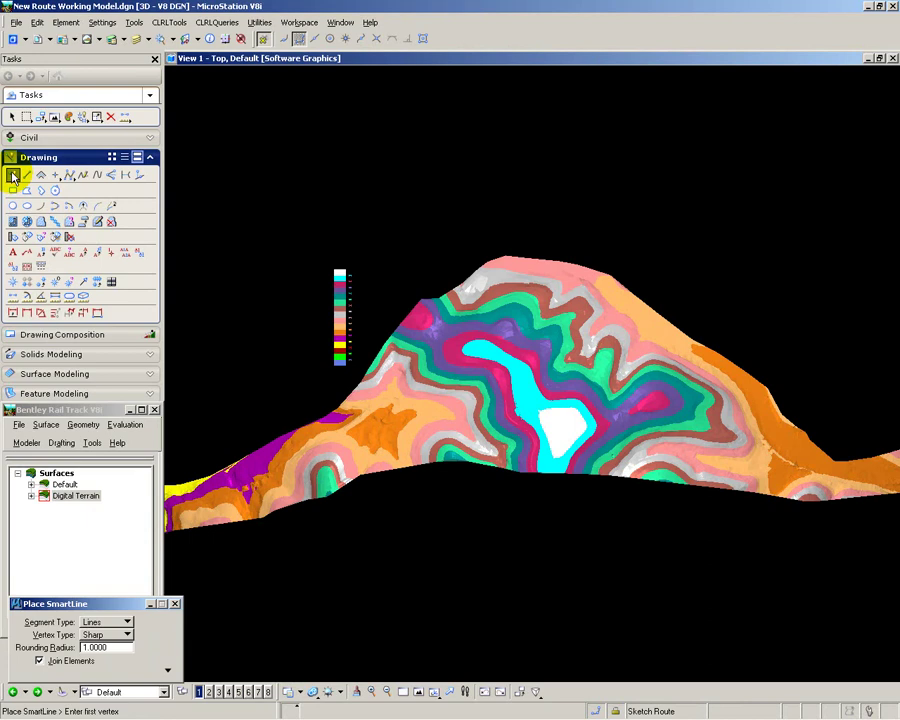
click(226, 497)
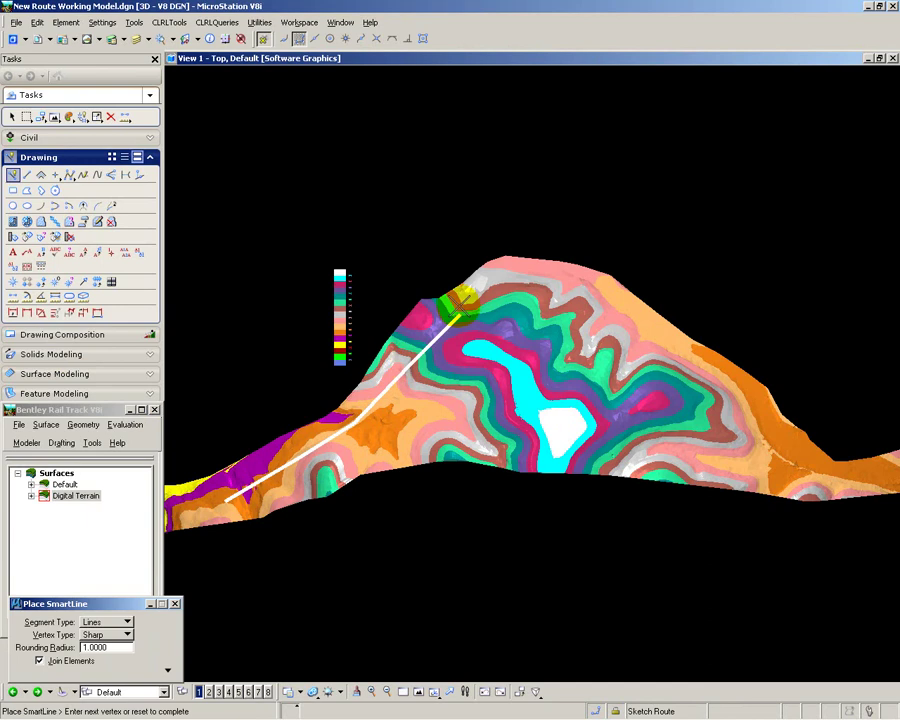
click(490, 289)
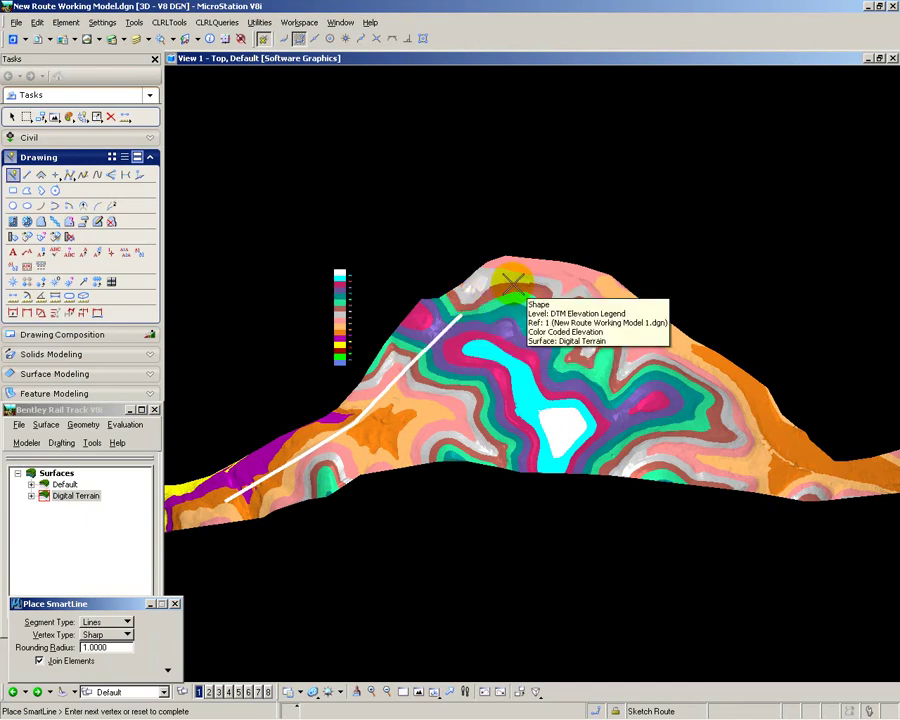
click(580, 291)
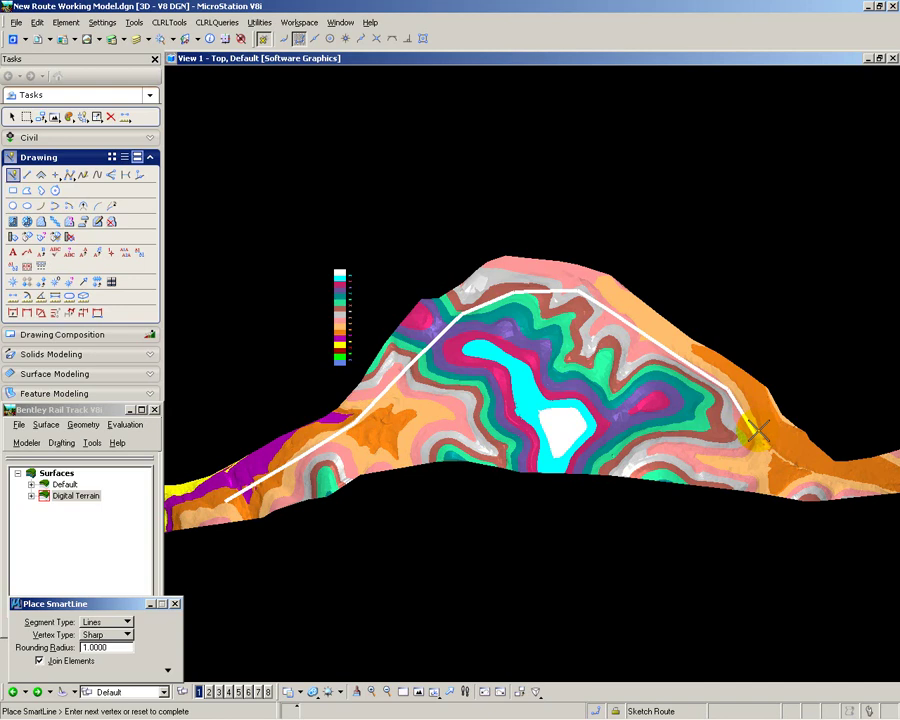
click(745, 410)
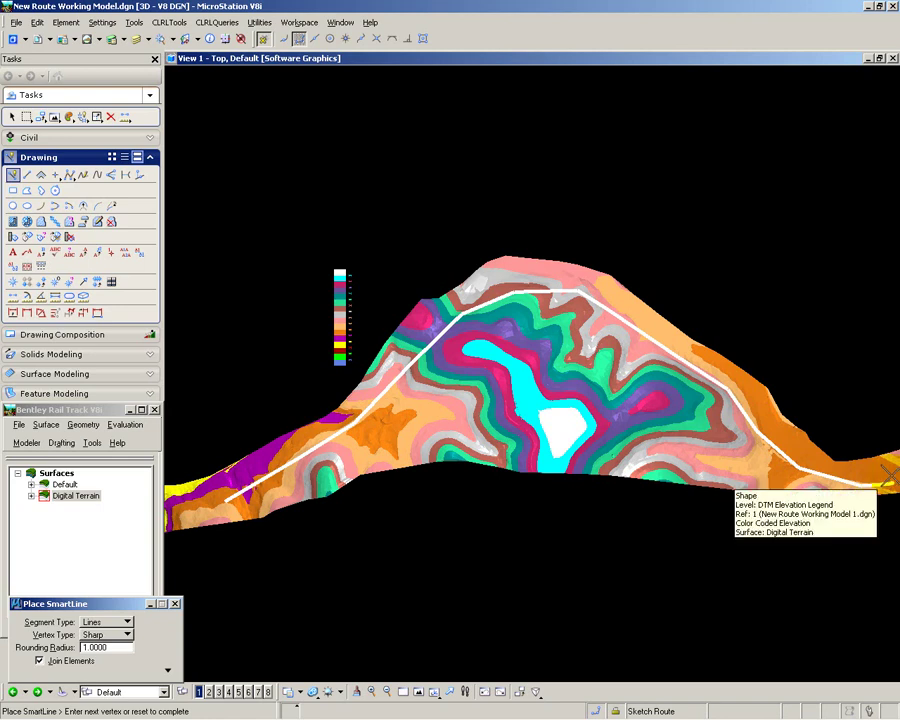
click(886, 482)
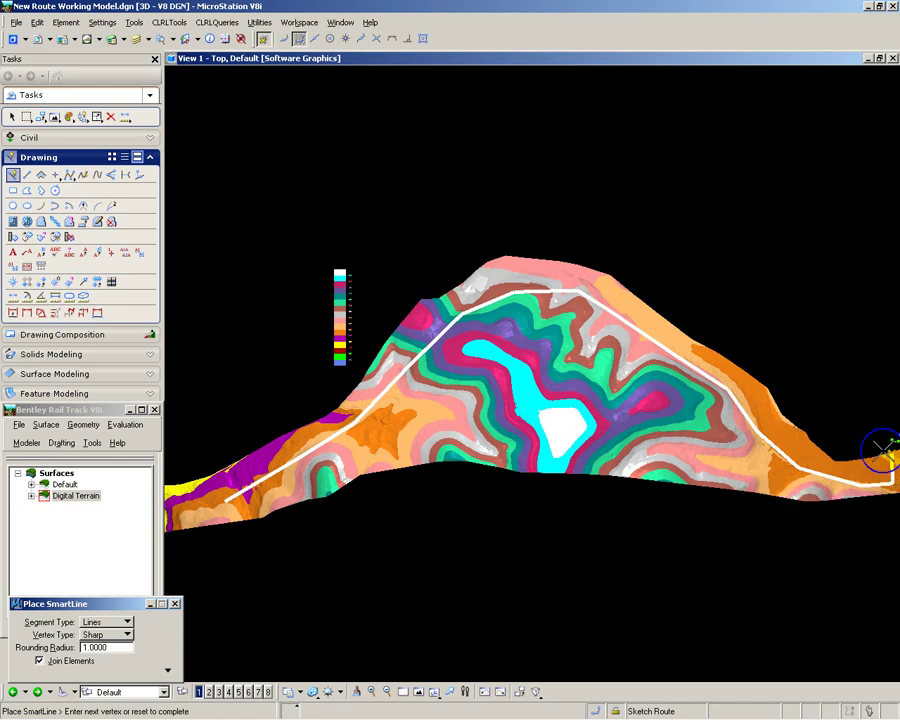
right_click(870, 452)
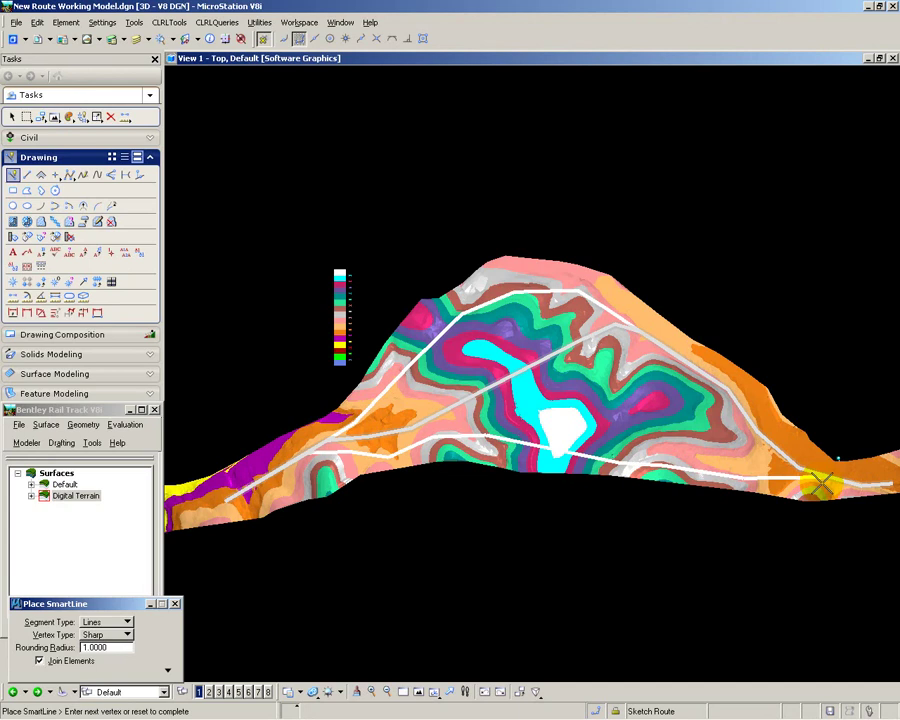
click(866, 484)
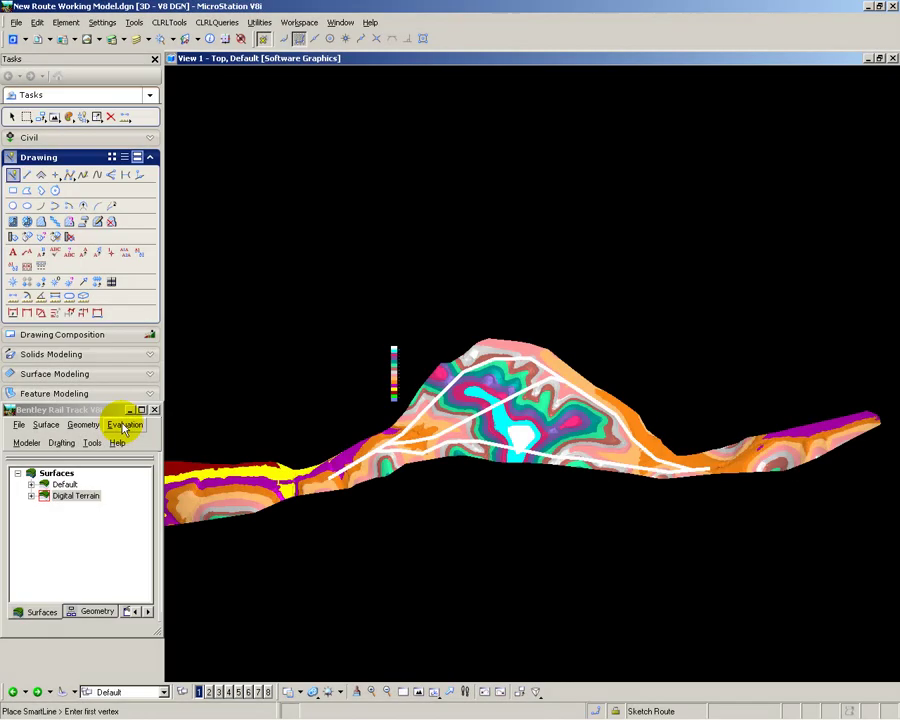
- Create the Route 1 long-section profile and place it above the terrain
click(123, 428)
mouse_move(140, 441)
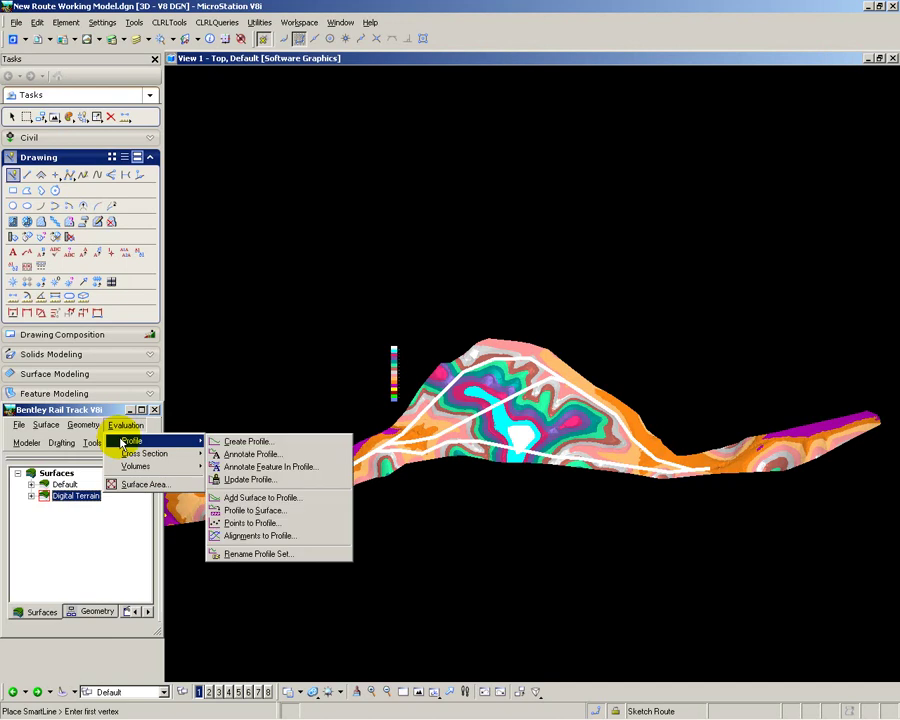
click(237, 442)
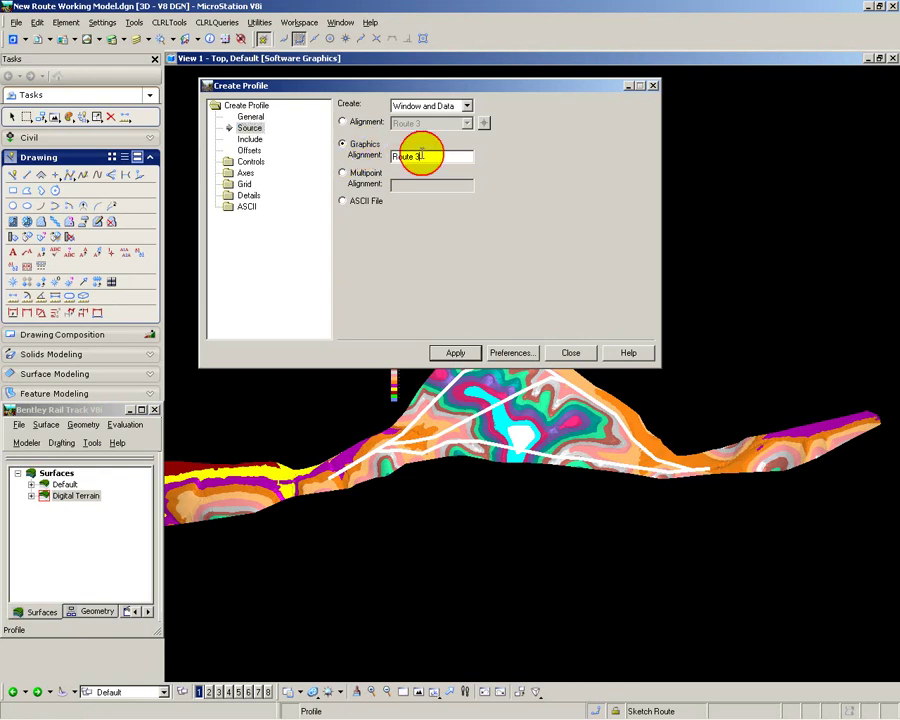
click(457, 353)
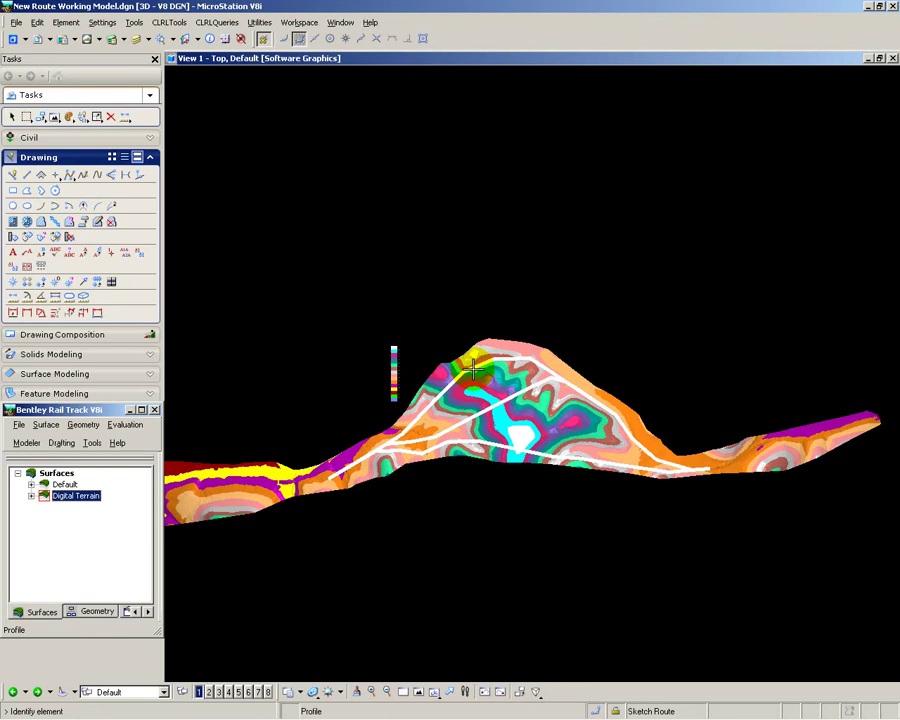
click(474, 370)
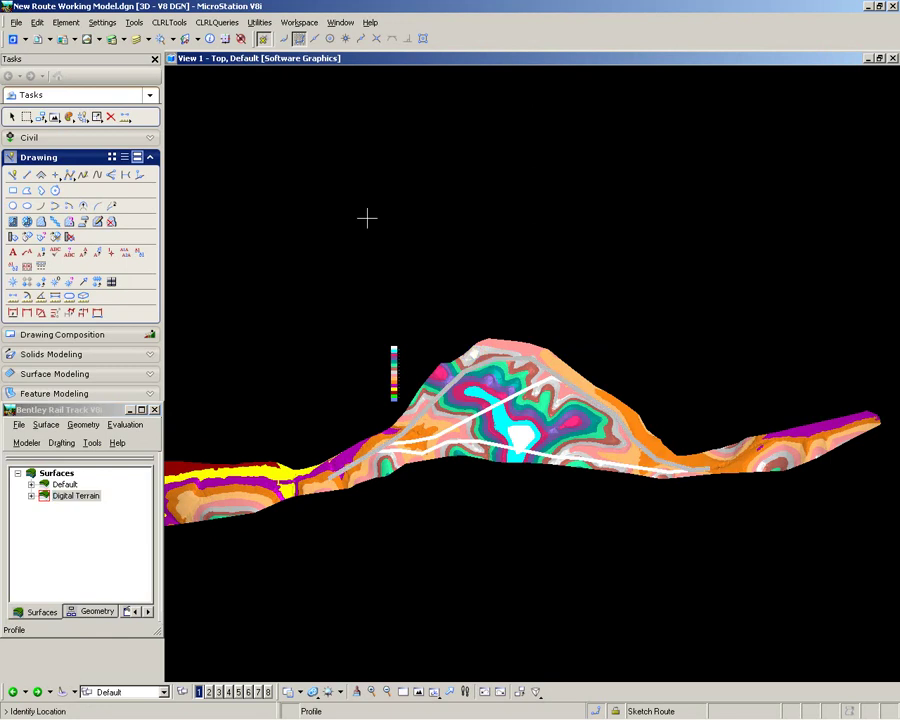
click(293, 138)
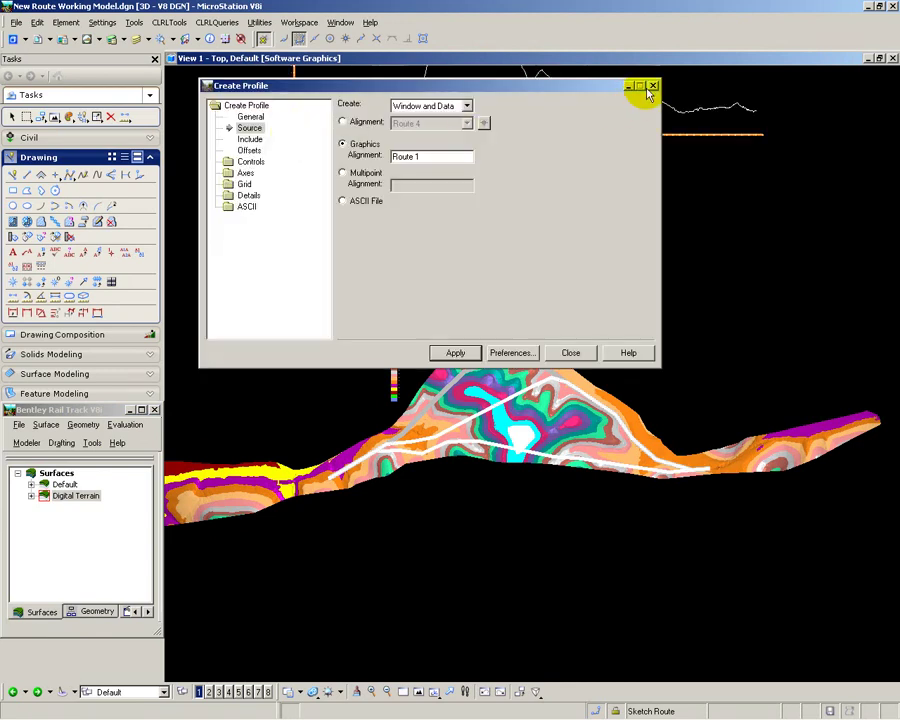
click(572, 90)
drag(572, 90, 344, 168)
scroll(667, 285, down, 3)
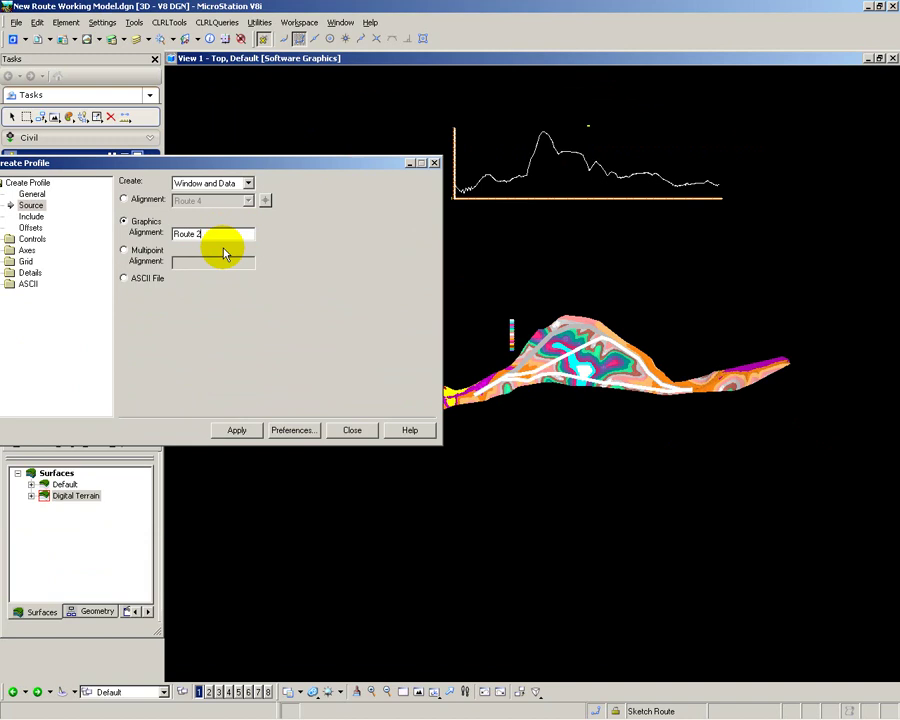
- Profile Routes 2 and 3, stacking each below the previous, then close Create Profile
click(237, 430)
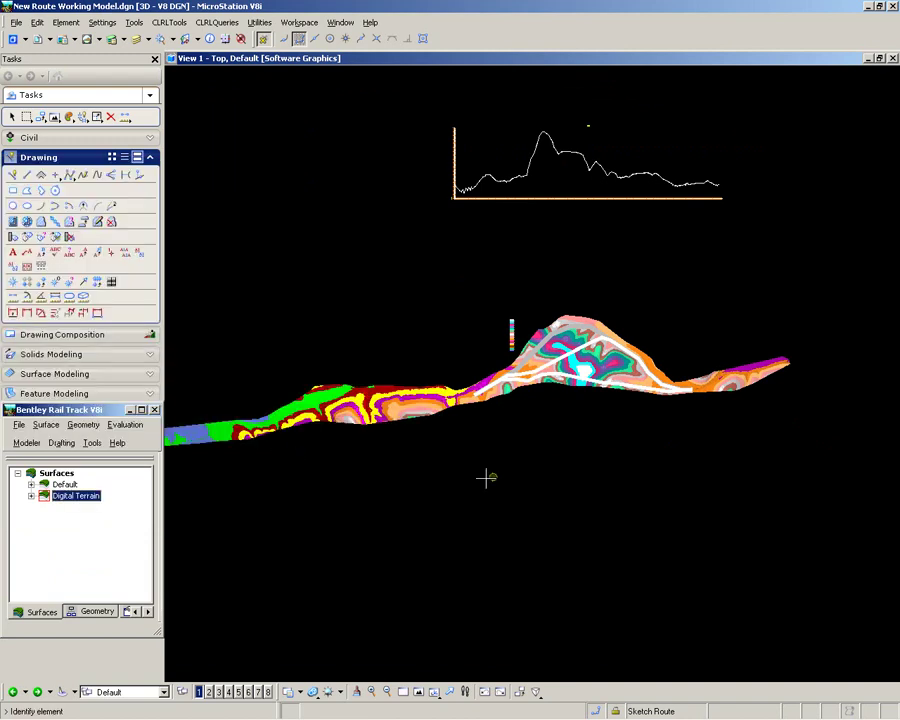
click(567, 352)
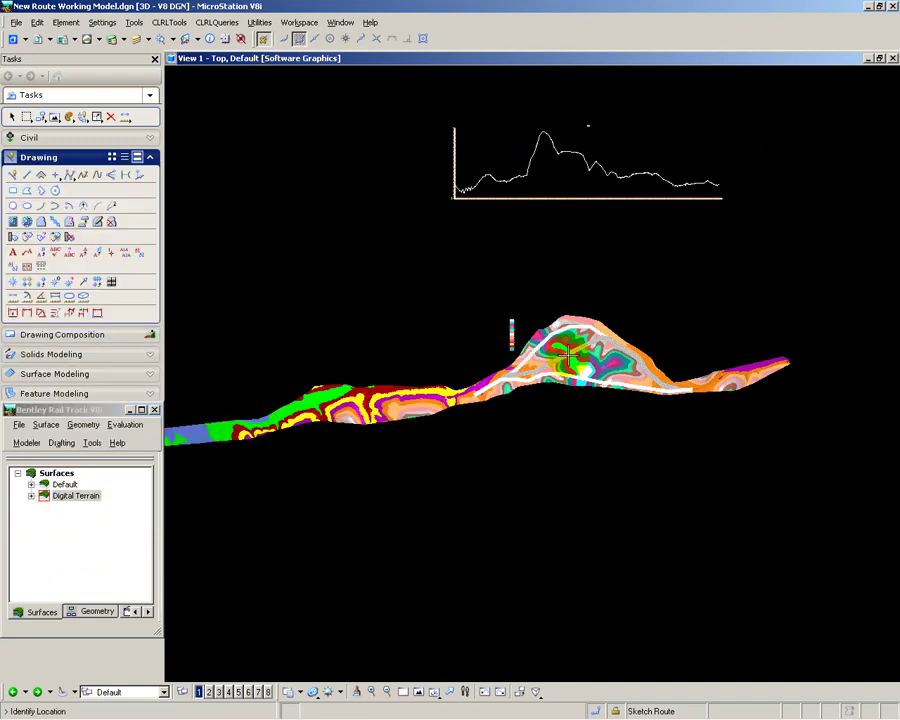
click(456, 292)
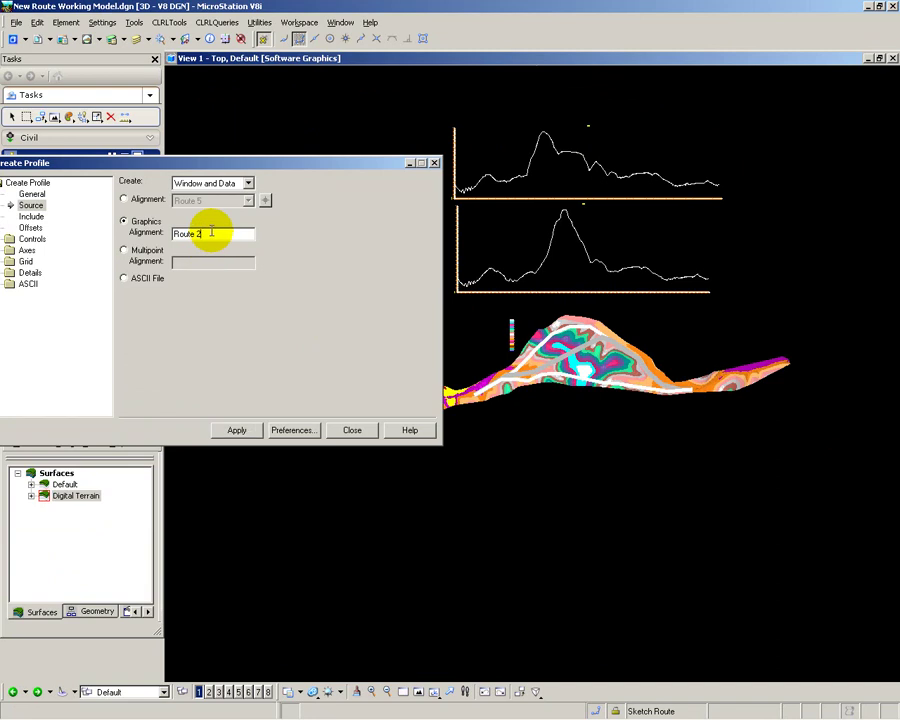
click(240, 431)
click(463, 548)
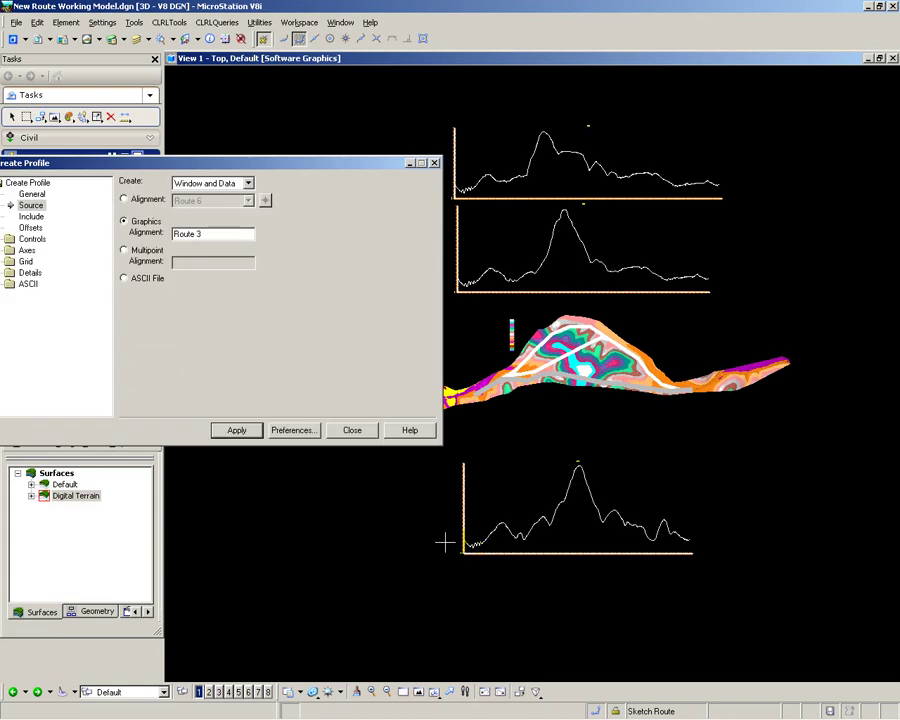
click(352, 430)
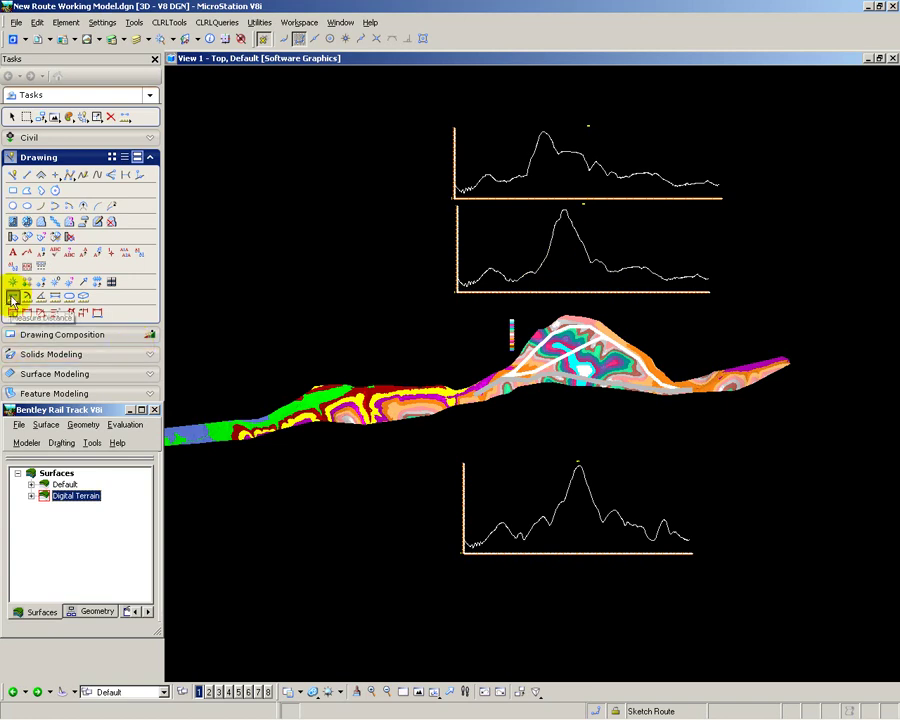
- Measure tunnel spans on the middle (1715.6663 m) and lower (1230.5544 m) profiles
click(12, 298)
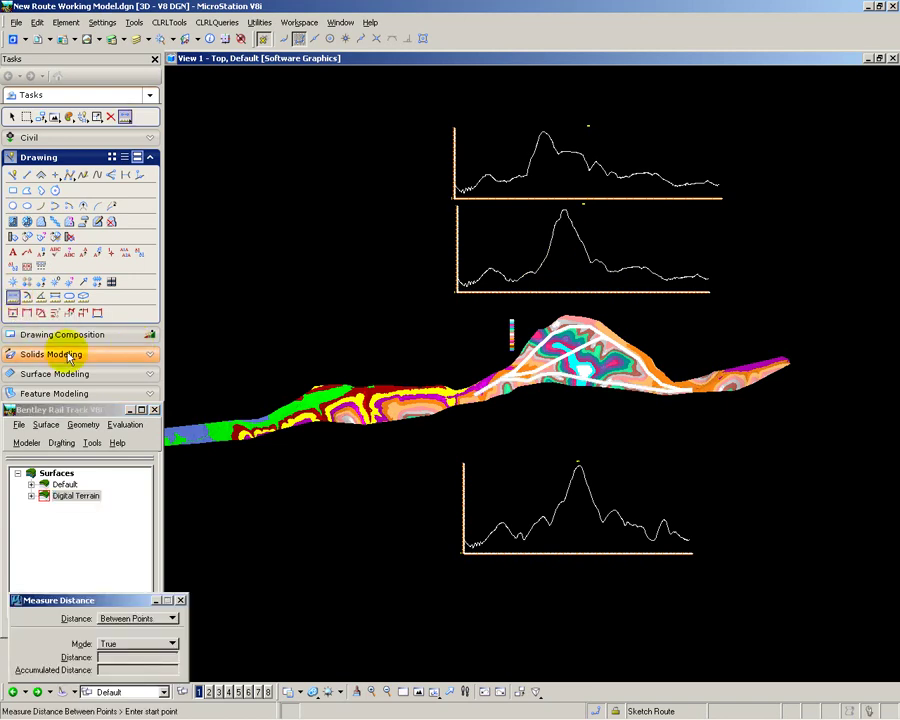
click(544, 266)
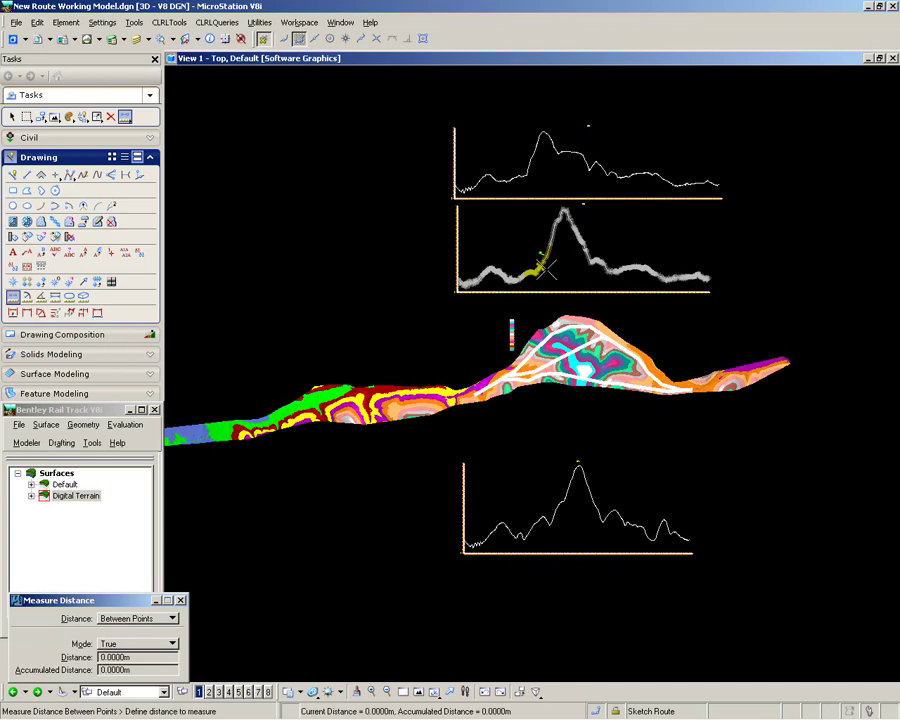
click(603, 267)
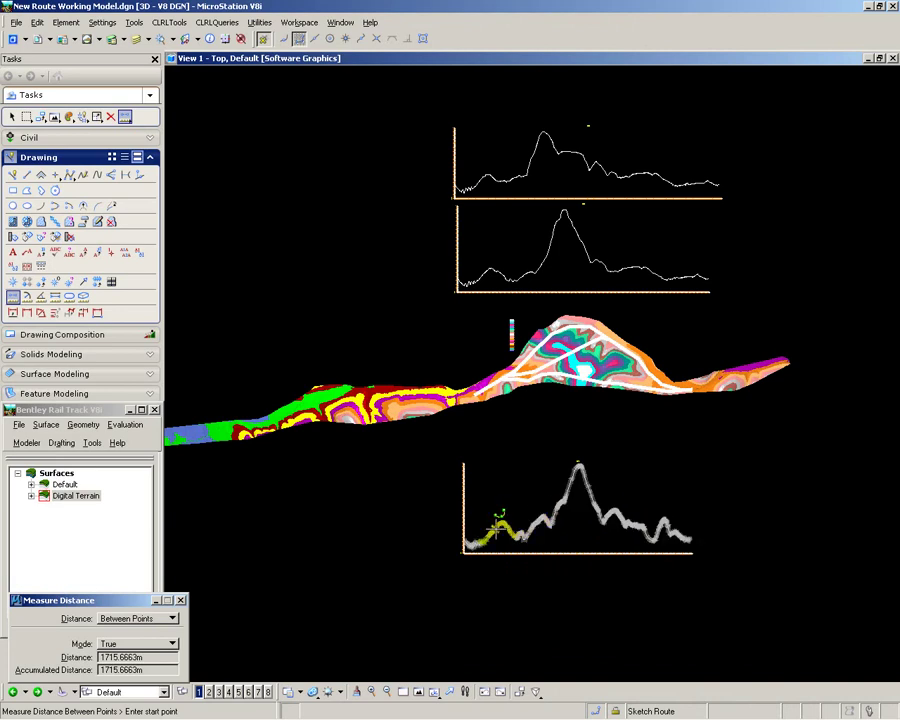
click(553, 519)
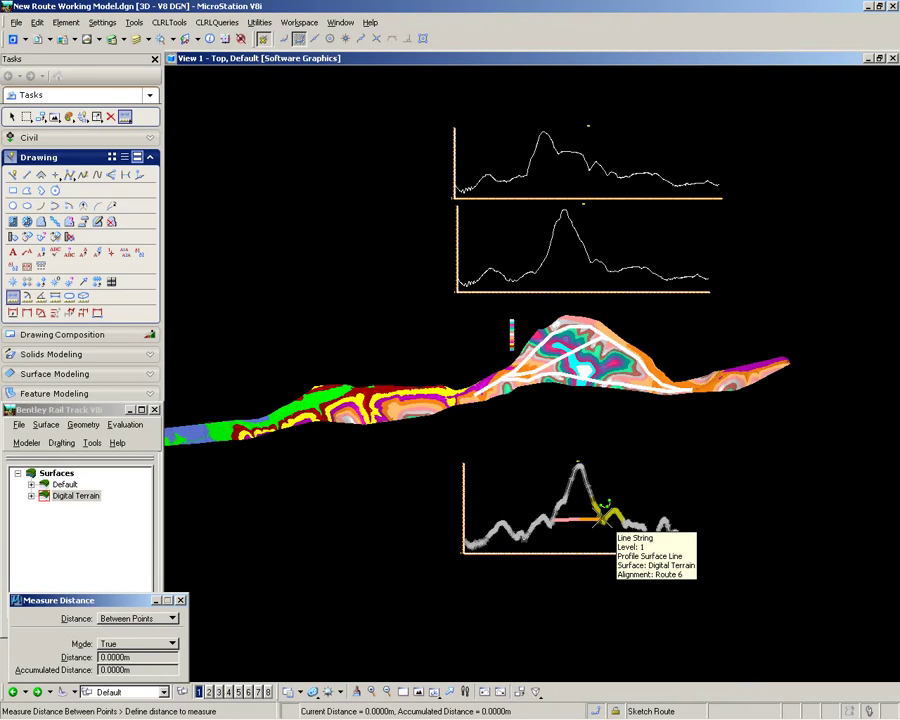
click(600, 519)
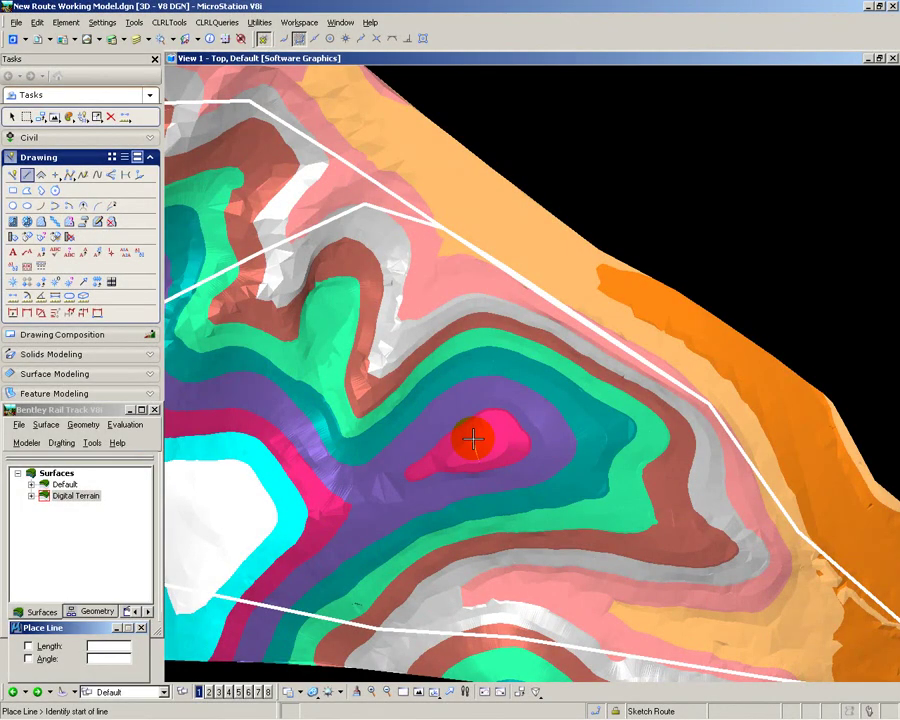
- Draw a line from the pink hilltop down past the steep slope edge
click(494, 440)
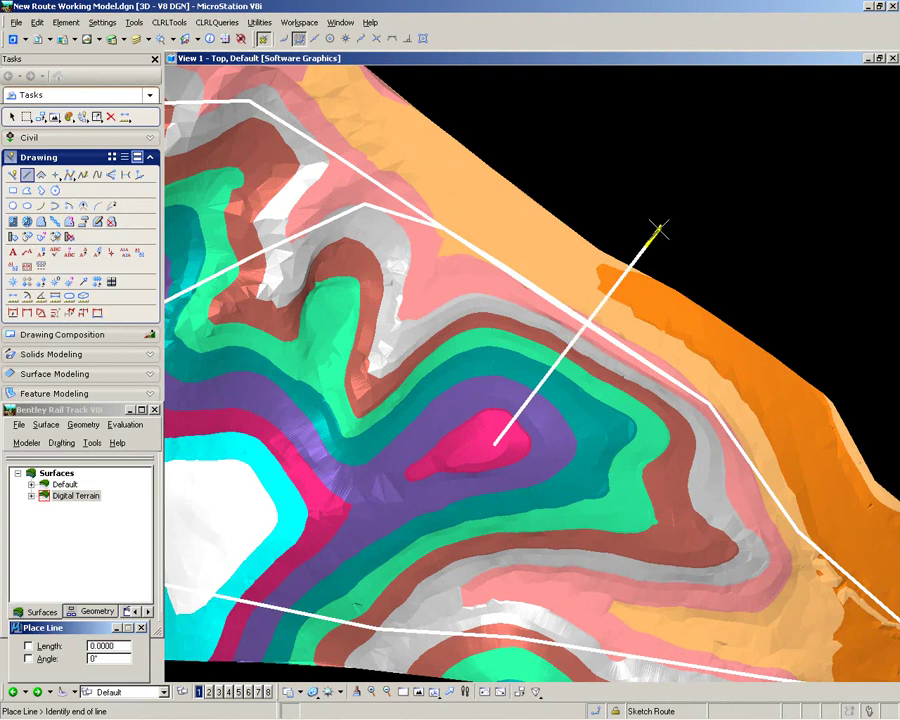
click(662, 178)
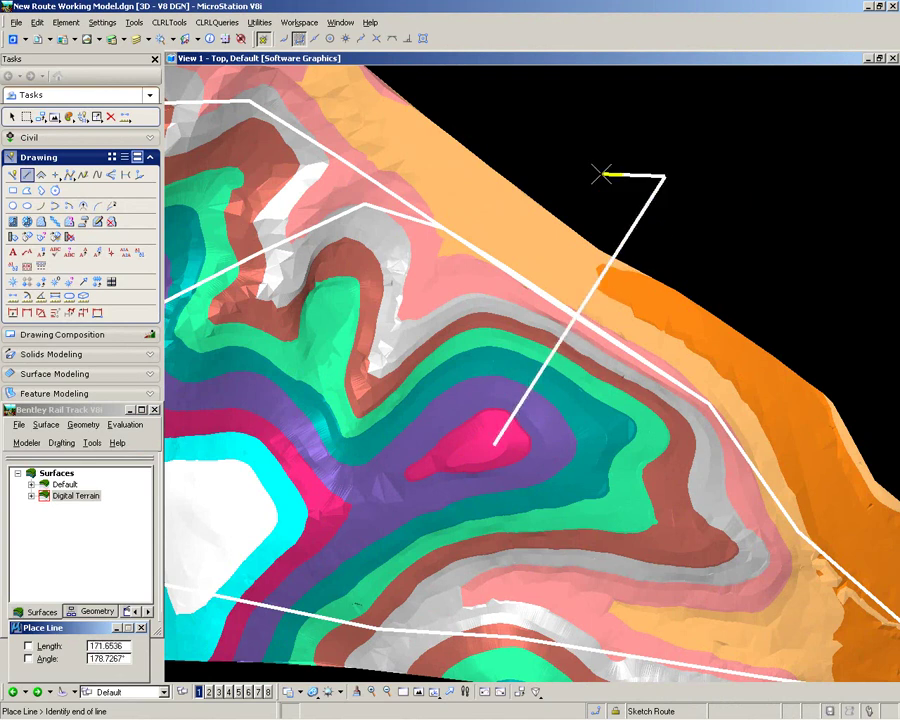
right_click(632, 172)
scroll(462, 248, down, 5)
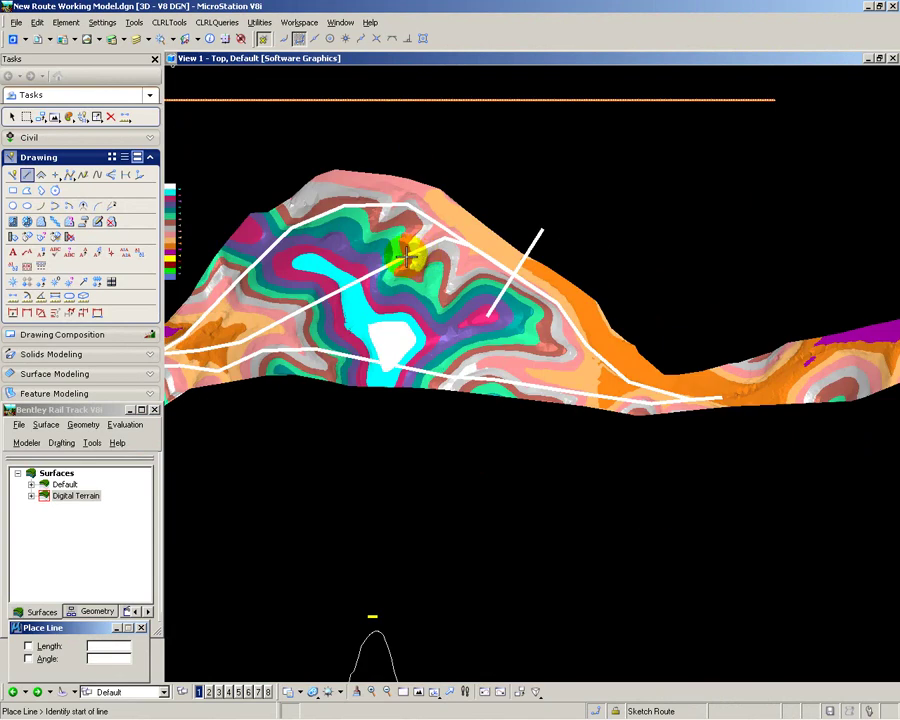
scroll(341, 276, down, 3)
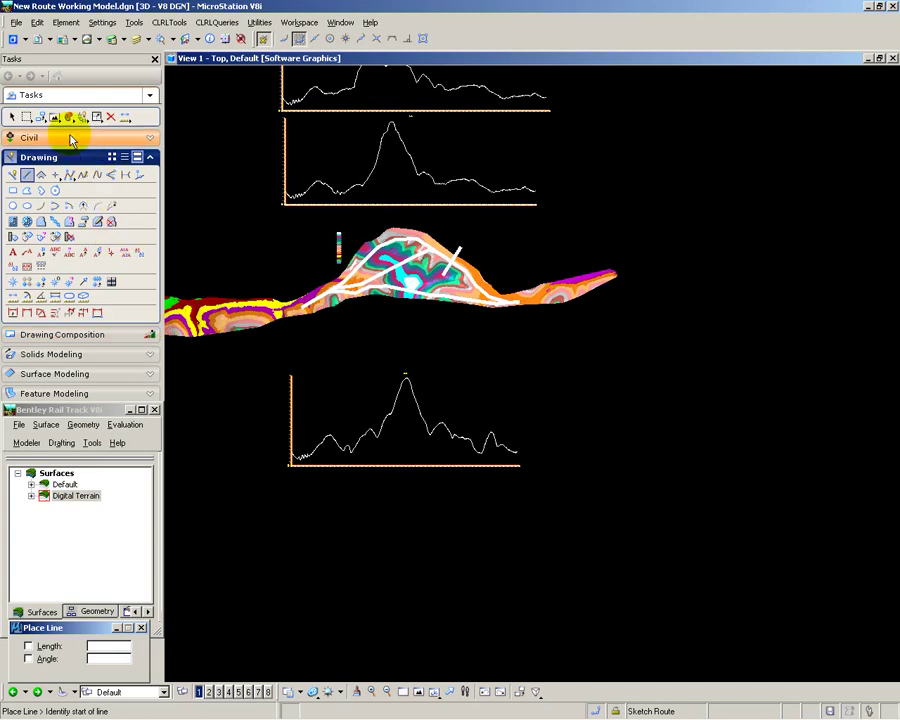
- Create a profile named 'Profile' along the new slope line and place it beside the others
click(129, 428)
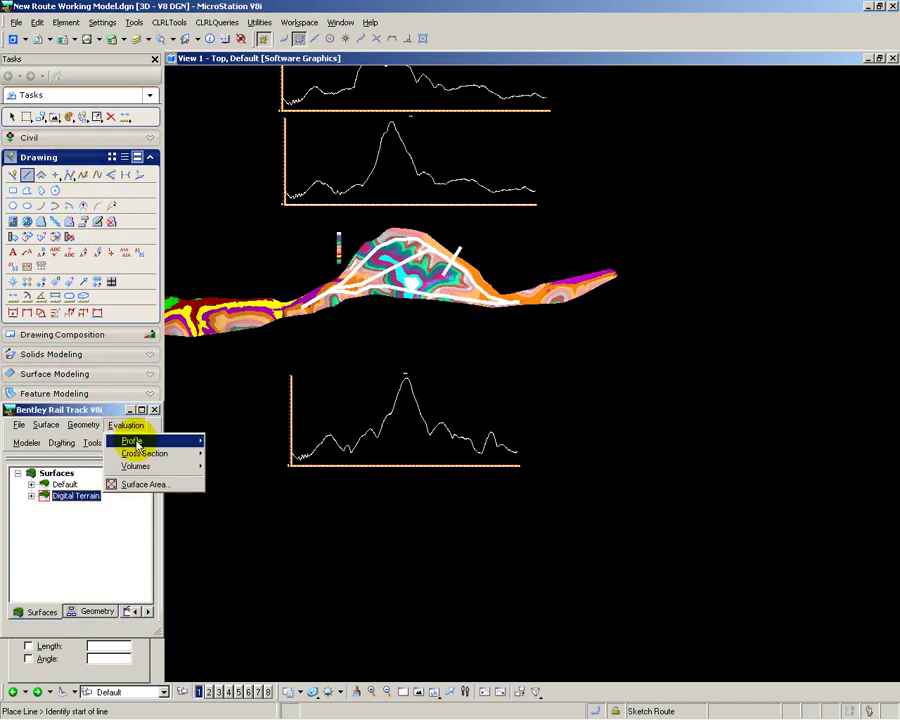
mouse_move(150, 443)
click(245, 441)
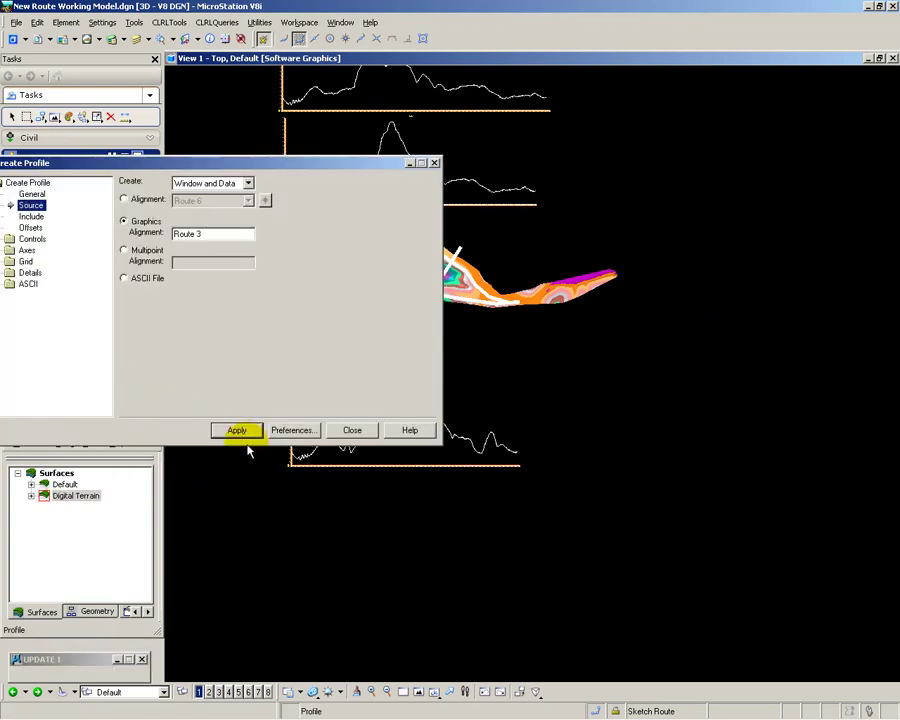
double_click(211, 234)
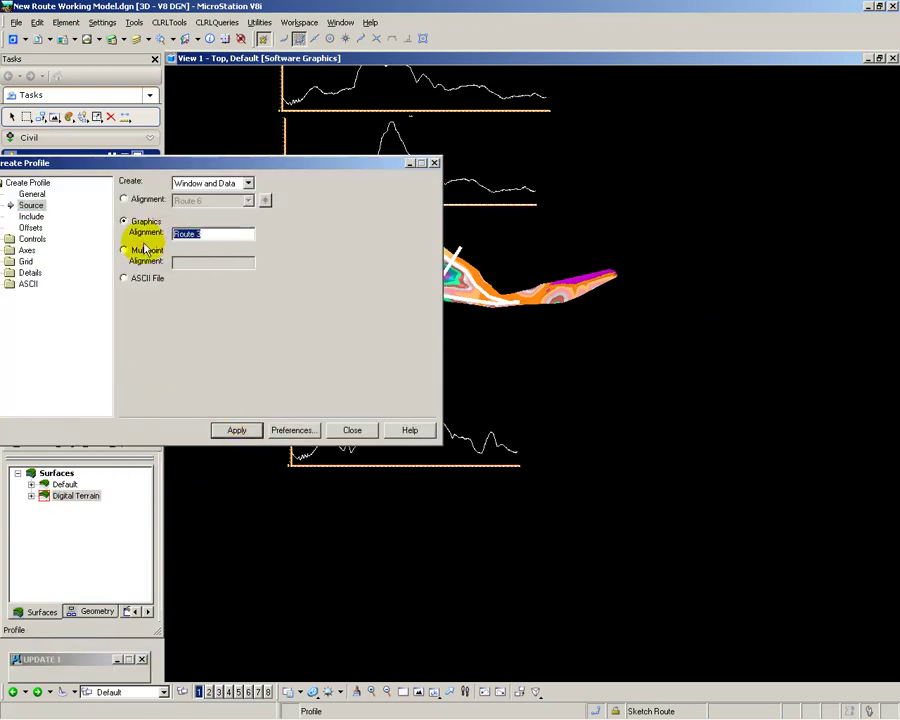
text(R)
text(iofile)
click(228, 430)
click(458, 245)
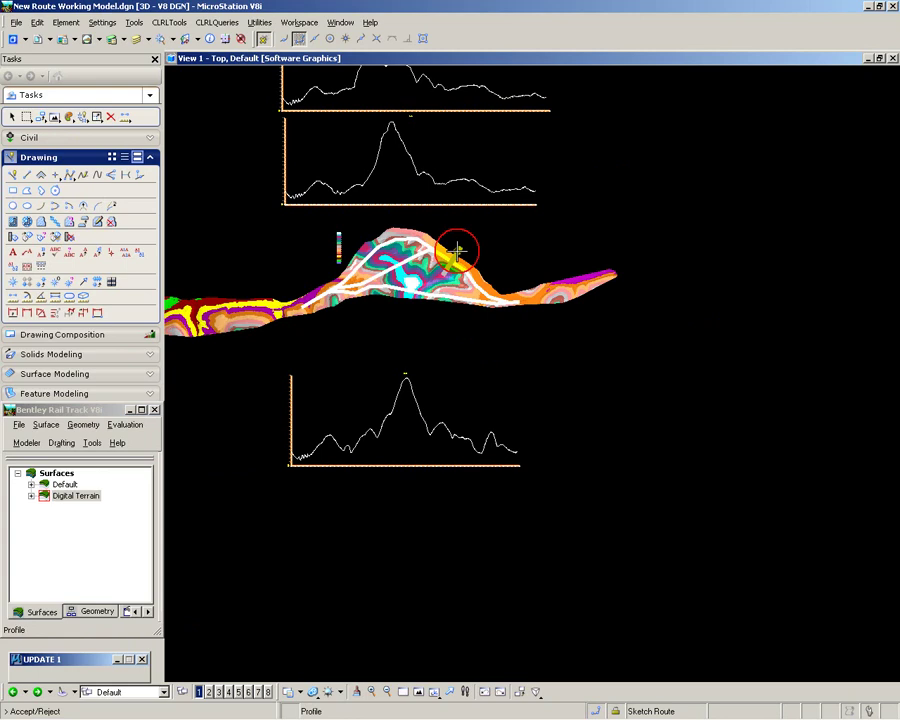
click(613, 211)
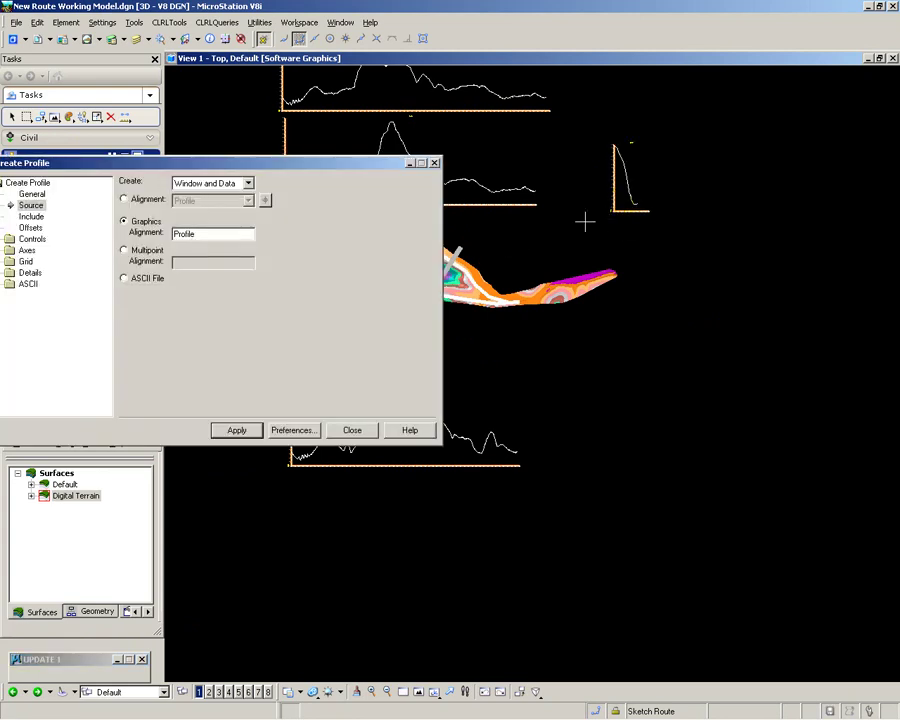
- Close Create Profile and zoom in on the new slope profile's steep drop from the hilltop
click(350, 430)
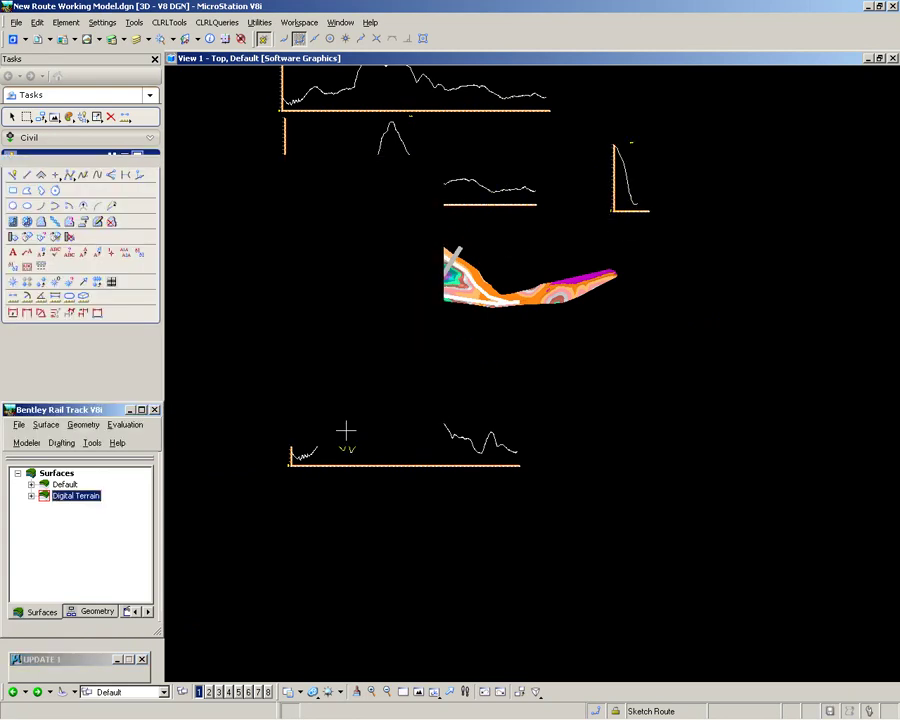
scroll(624, 285, up, 2)
scroll(645, 187, up, 2)
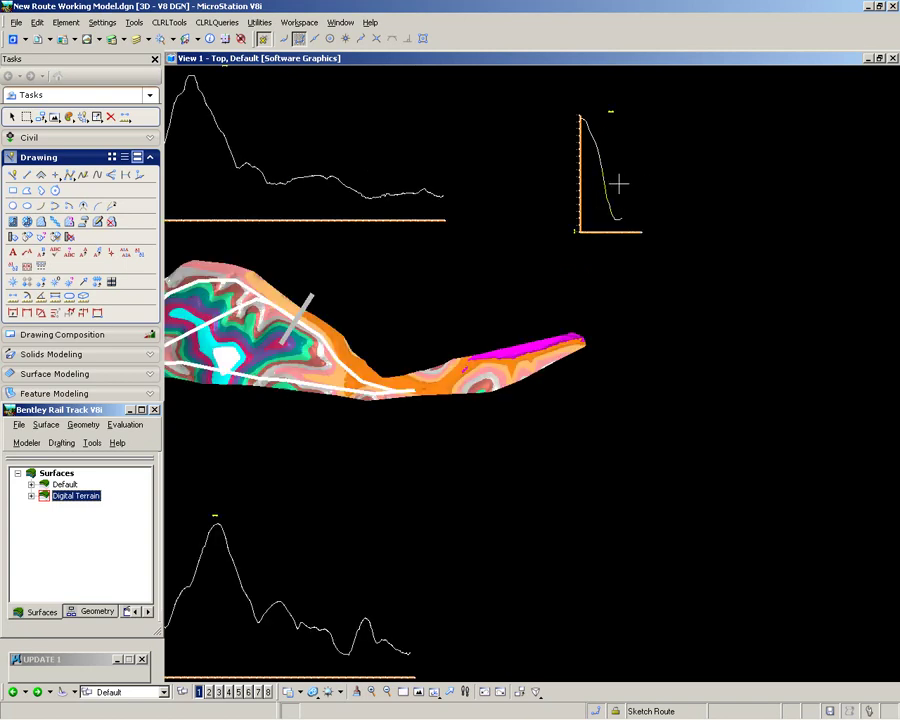
scroll(619, 184, up, 4)
middle_drag(522, 181, 458, 394)
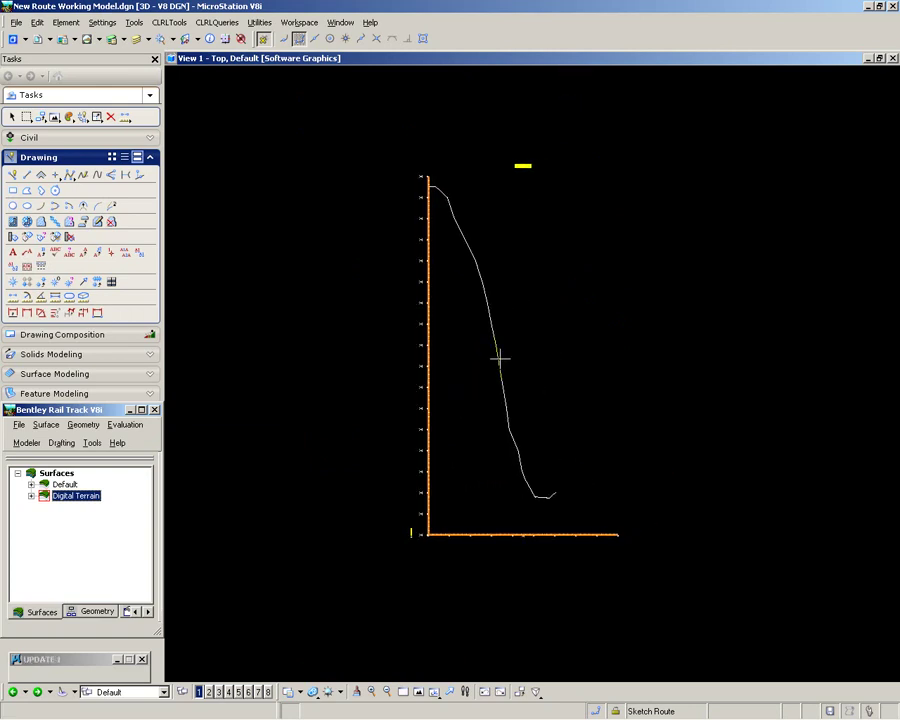